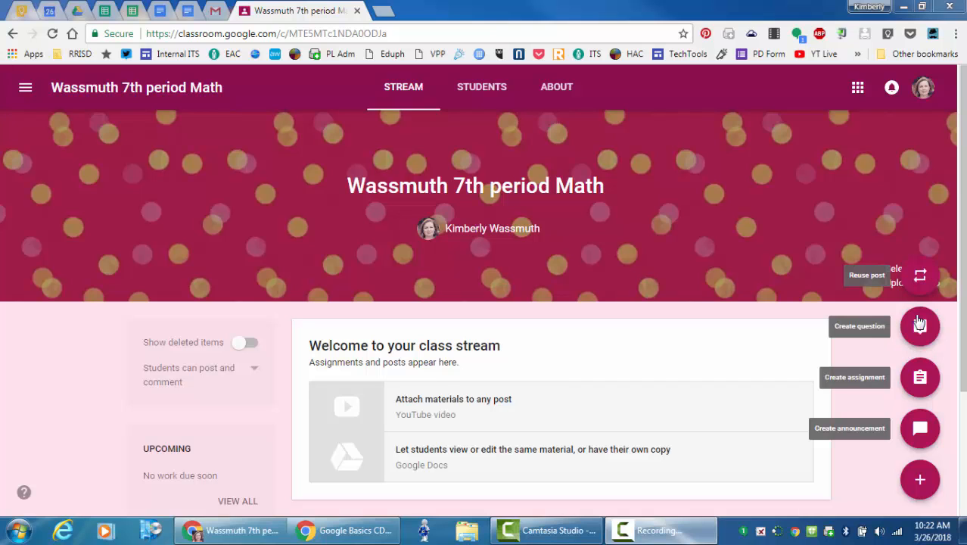
View the blank announcement form for the class and close it without posting.
{"action": "left_click", "coordinate": [917, 430]}
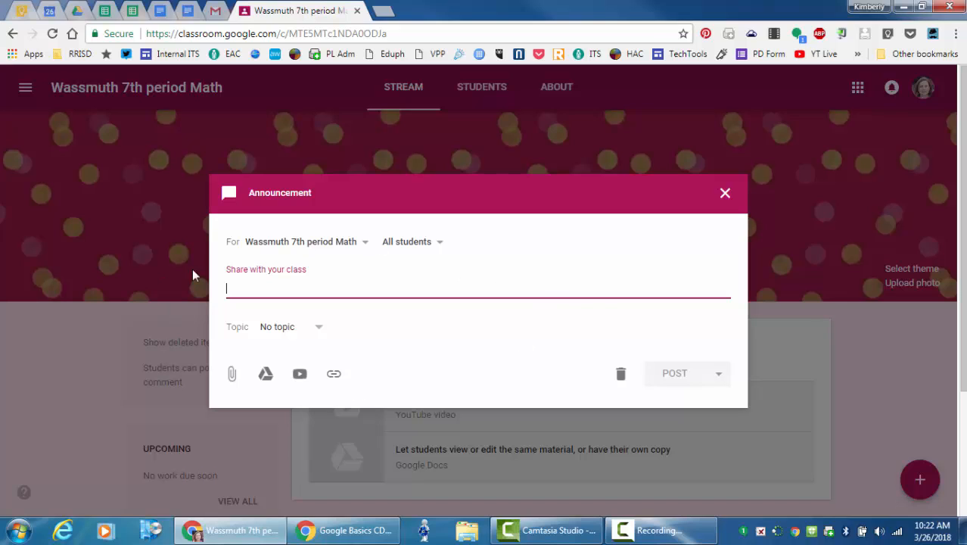
{"action": "left_click", "coordinate": [725, 194]}
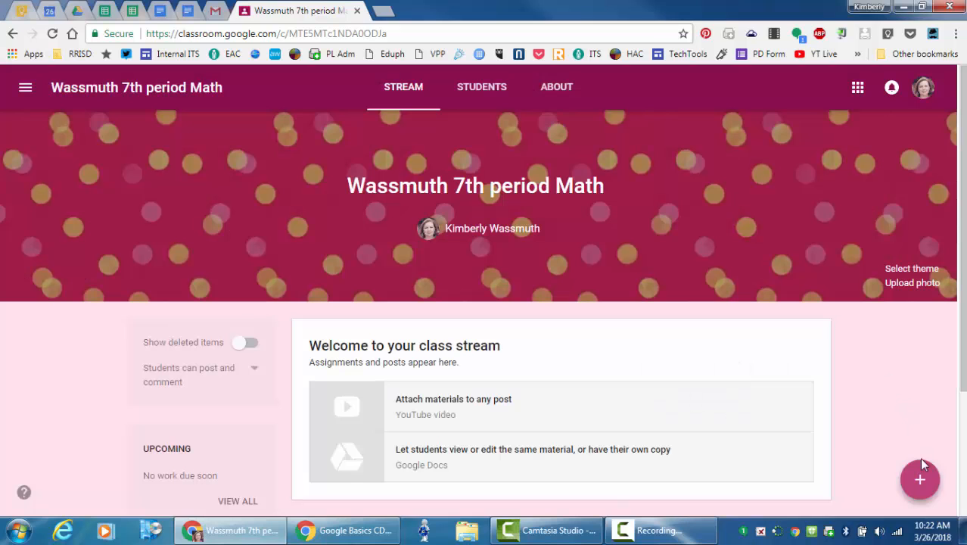
Create a new assignment for all students in the class and title it "Test Assignment".
{"action": "mouse_move", "coordinate": [925, 475]}
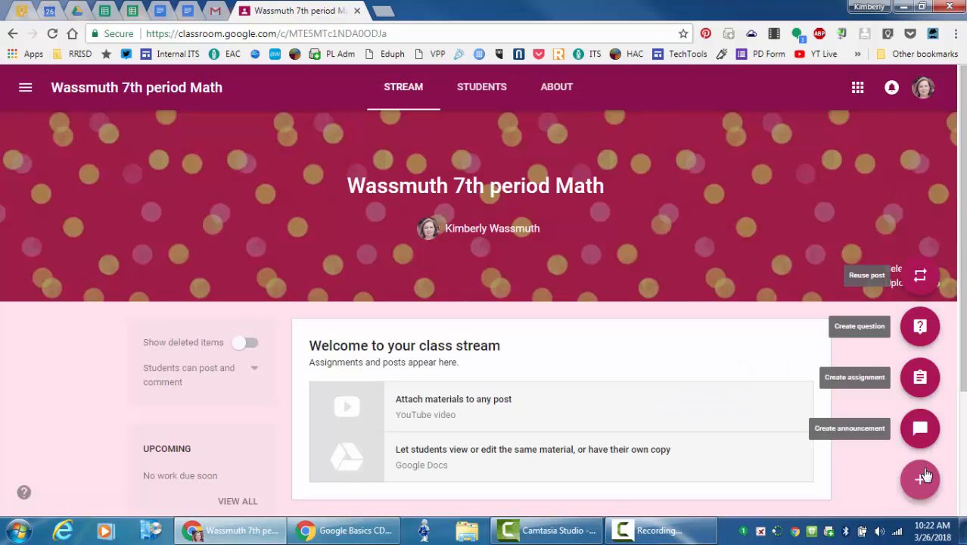
{"action": "left_click", "coordinate": [920, 379]}
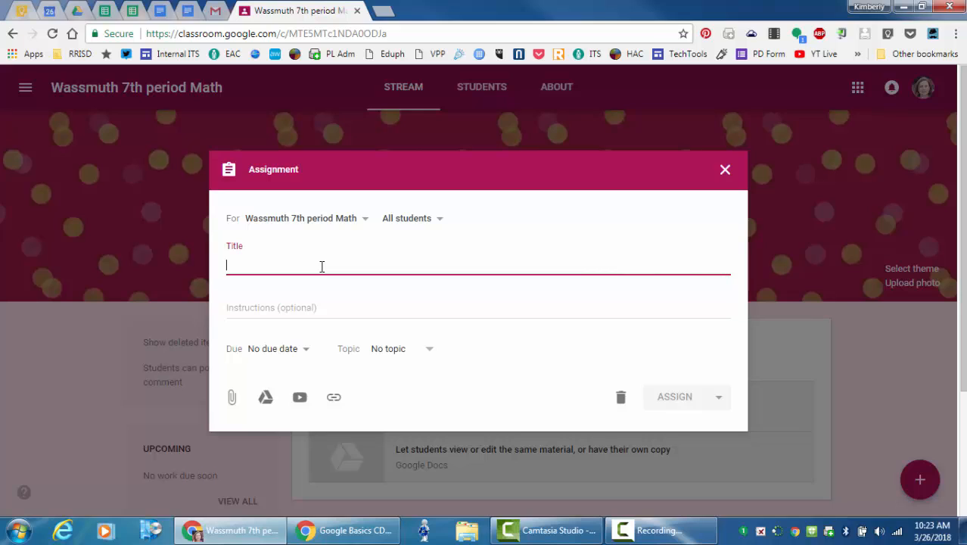
{"action": "type", "text": "Test Assignment"}
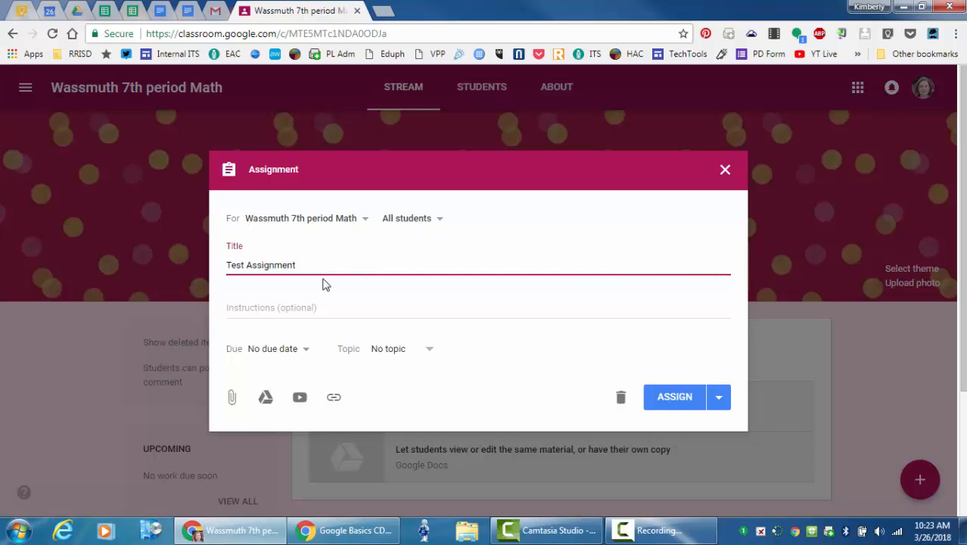
Look at the assignment's instructions, due date and topic options without setting any of them.
{"action": "left_click", "coordinate": [328, 302]}
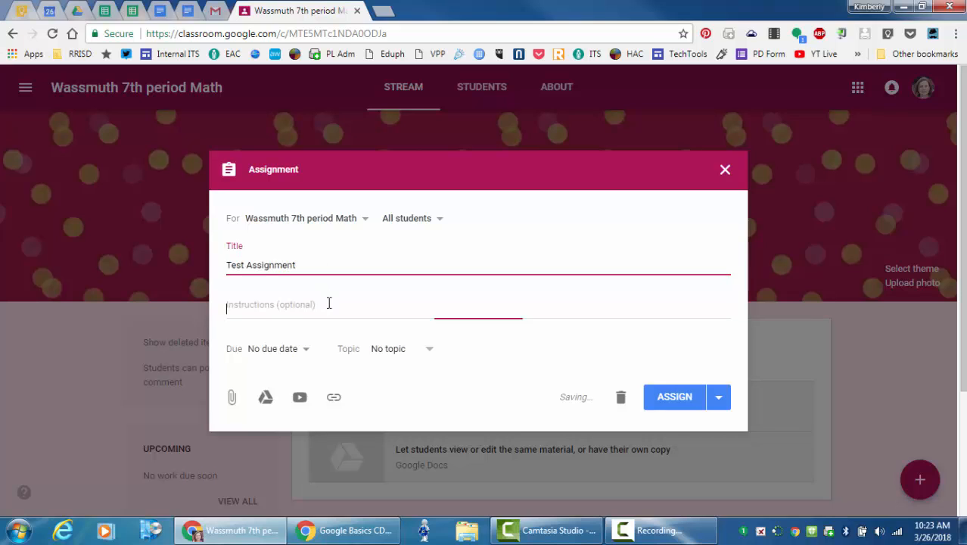
{"action": "left_click", "coordinate": [302, 353]}
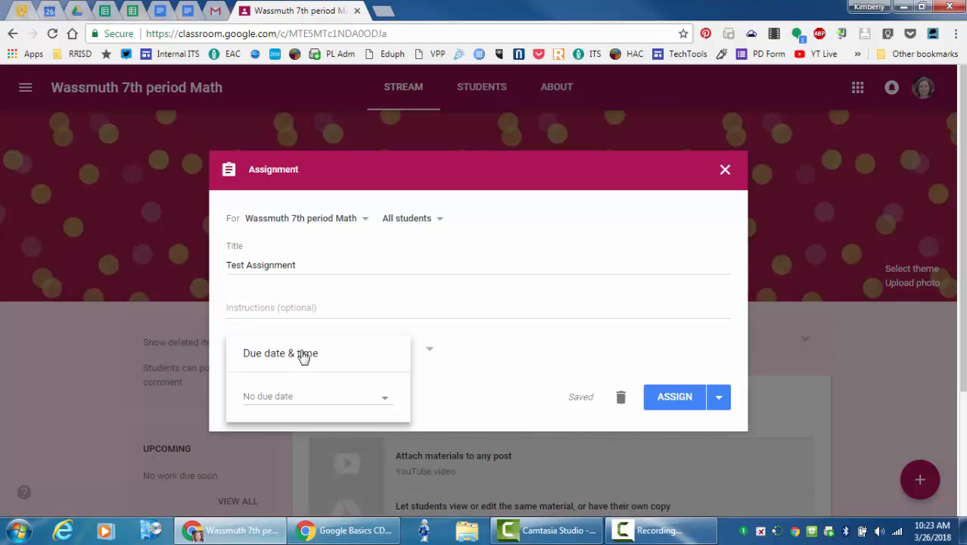
{"action": "left_click", "coordinate": [462, 352]}
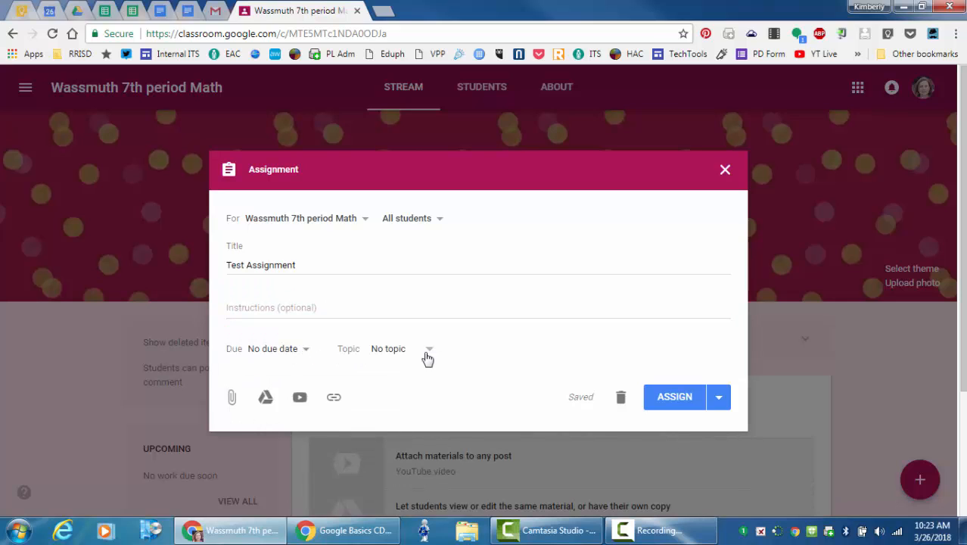
{"action": "left_click", "coordinate": [420, 356]}
{"action": "left_click", "coordinate": [470, 357]}
Attach the "Dynamic Plot Diagrams" document from the recent Google Drive files to the assignment.
{"action": "left_click", "coordinate": [266, 399]}
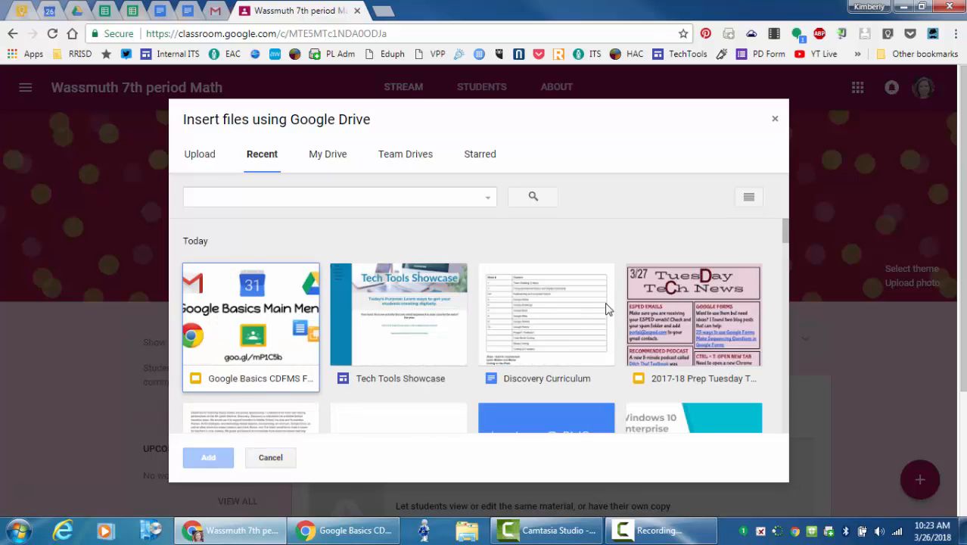
{"action": "scroll", "coordinate": [648, 307], "scroll_direction": "down", "scroll_amount": 3}
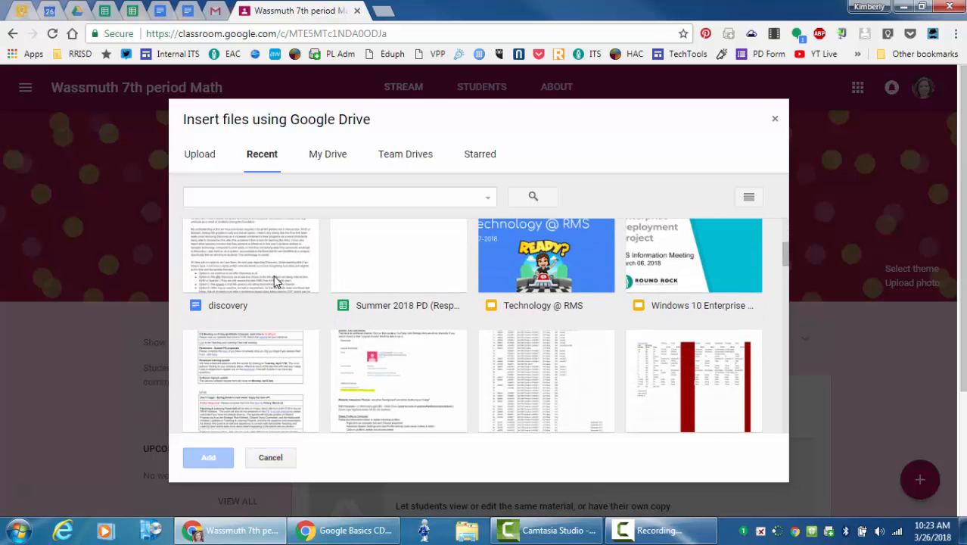
{"action": "scroll", "coordinate": [275, 281], "scroll_direction": "down", "scroll_amount": 5}
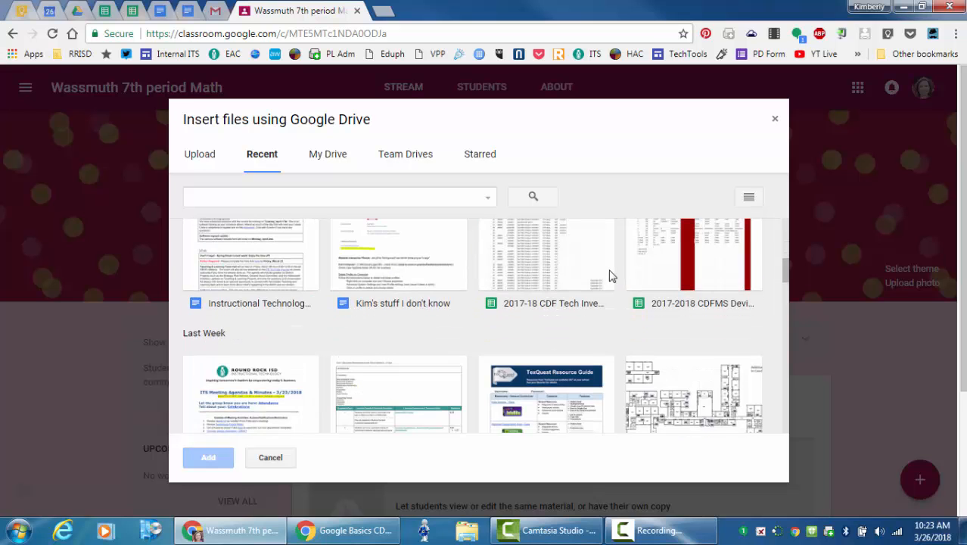
{"action": "scroll", "coordinate": [443, 326], "scroll_direction": "down", "scroll_amount": 3}
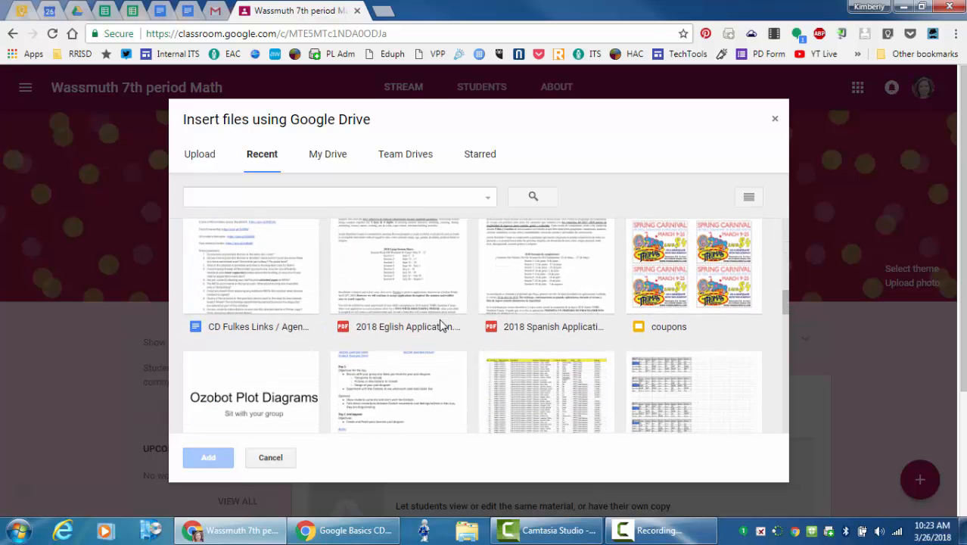
{"action": "scroll", "coordinate": [442, 326], "scroll_direction": "up", "scroll_amount": 1}
{"action": "scroll", "coordinate": [442, 326], "scroll_direction": "down", "scroll_amount": 1}
{"action": "scroll", "coordinate": [436, 281], "scroll_direction": "down", "scroll_amount": 1}
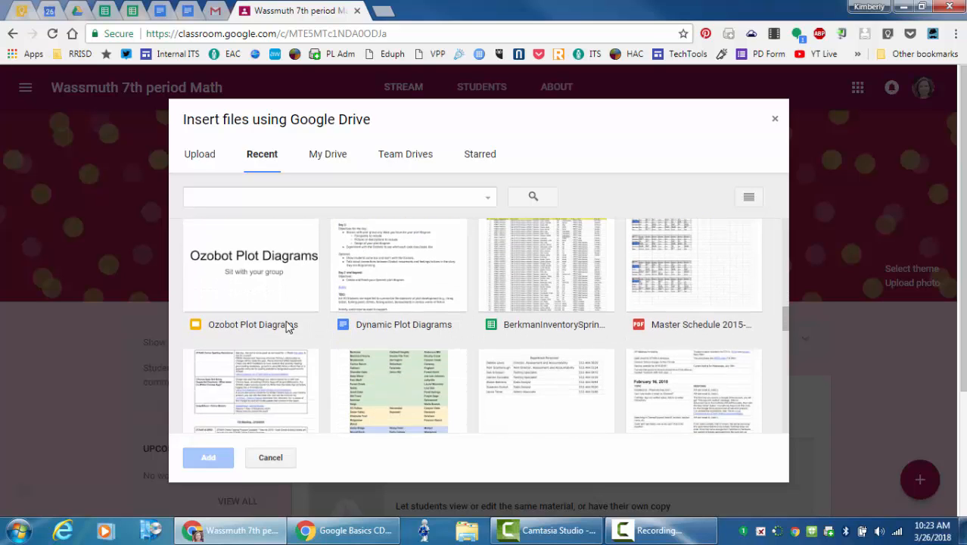
{"action": "left_click", "coordinate": [265, 275]}
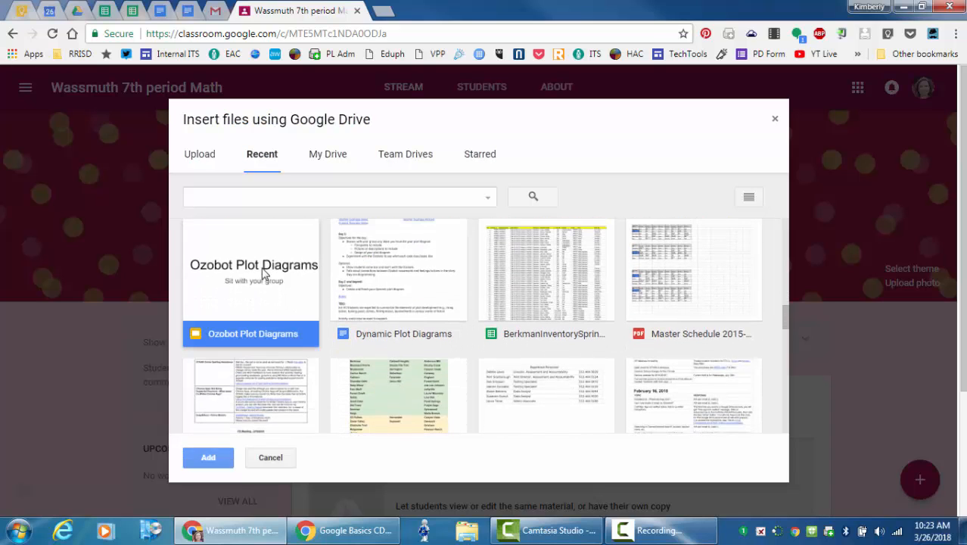
{"action": "left_click", "coordinate": [374, 309]}
{"action": "left_click", "coordinate": [219, 458]}
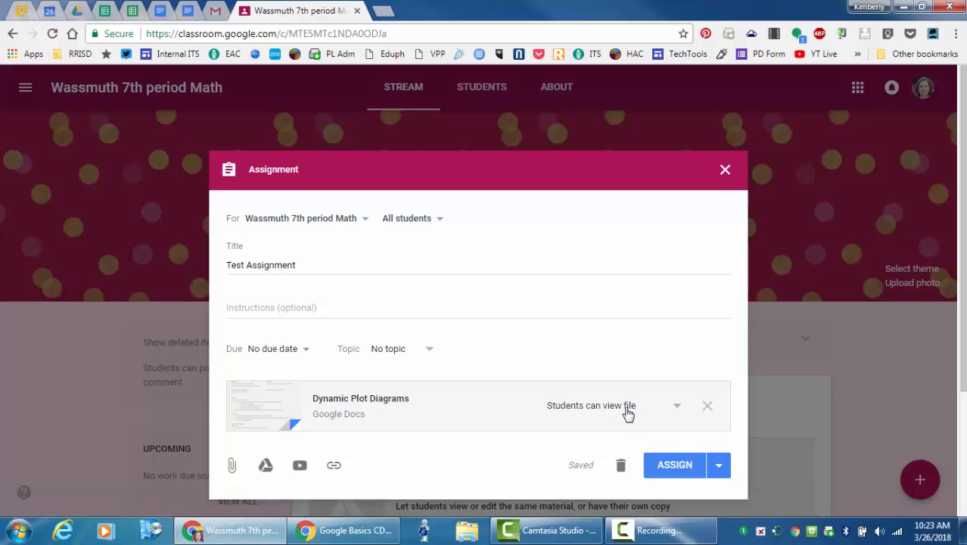
Check the student access options for the attached document, and remove the attachment from the assignment.
{"action": "left_click", "coordinate": [679, 409]}
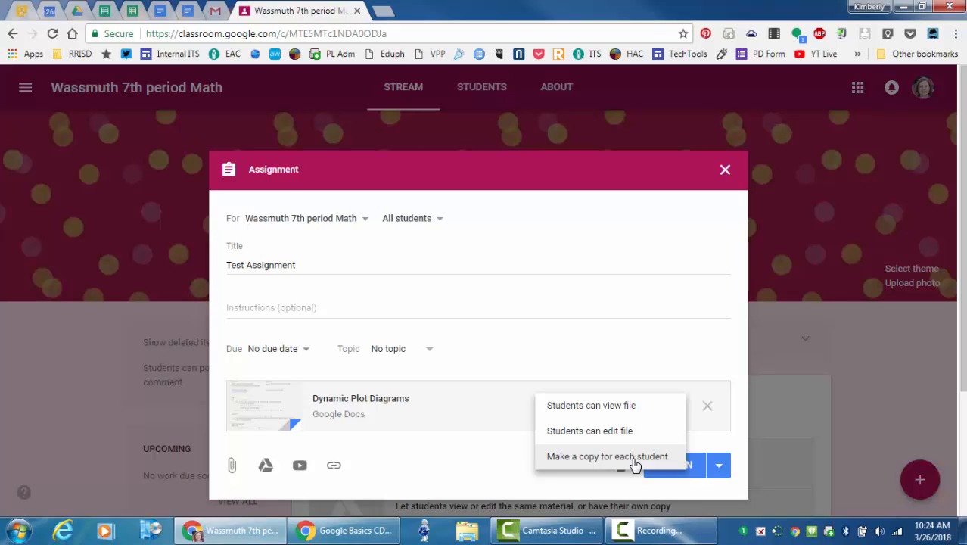
{"action": "left_click", "coordinate": [709, 406]}
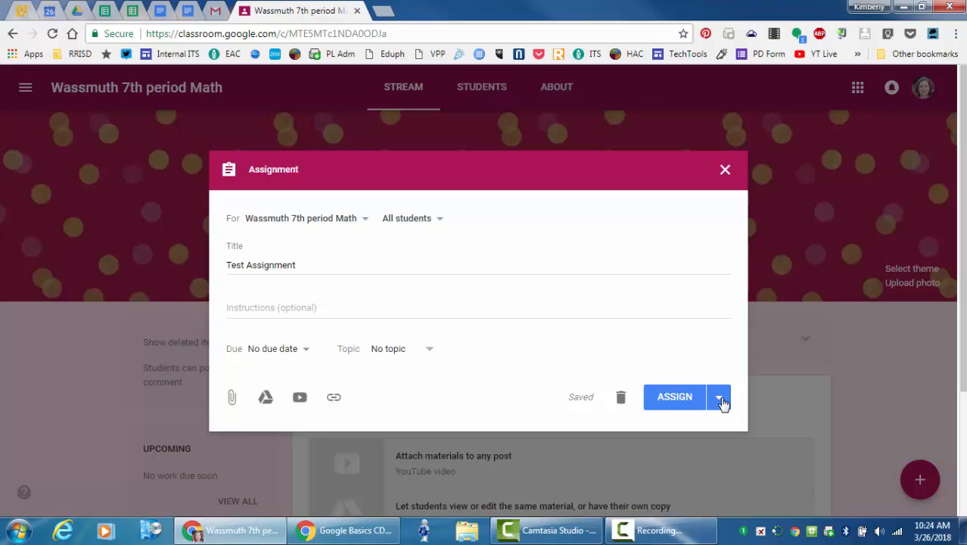
Save the Test Assignment as a draft and expand the saved posts in the stream.
{"action": "left_click", "coordinate": [720, 400]}
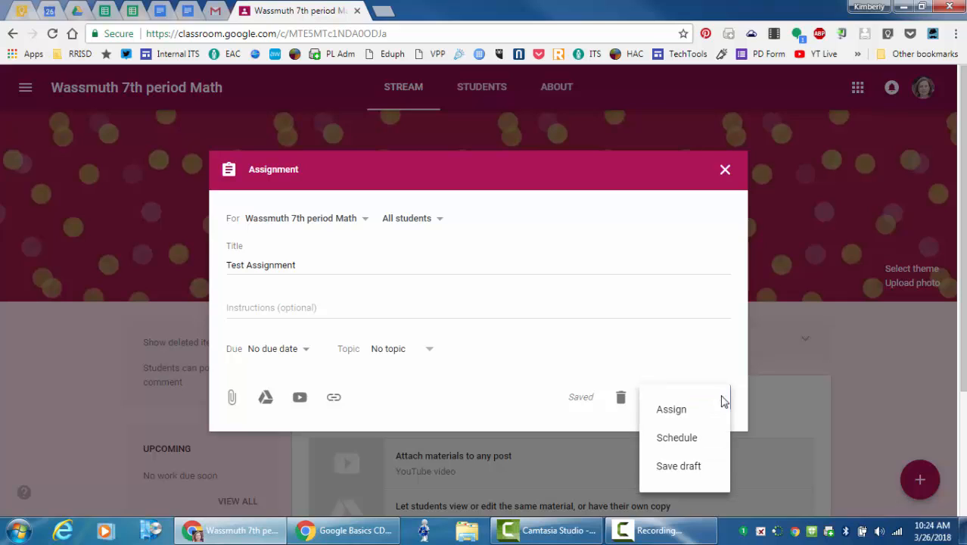
{"action": "left_click", "coordinate": [689, 473]}
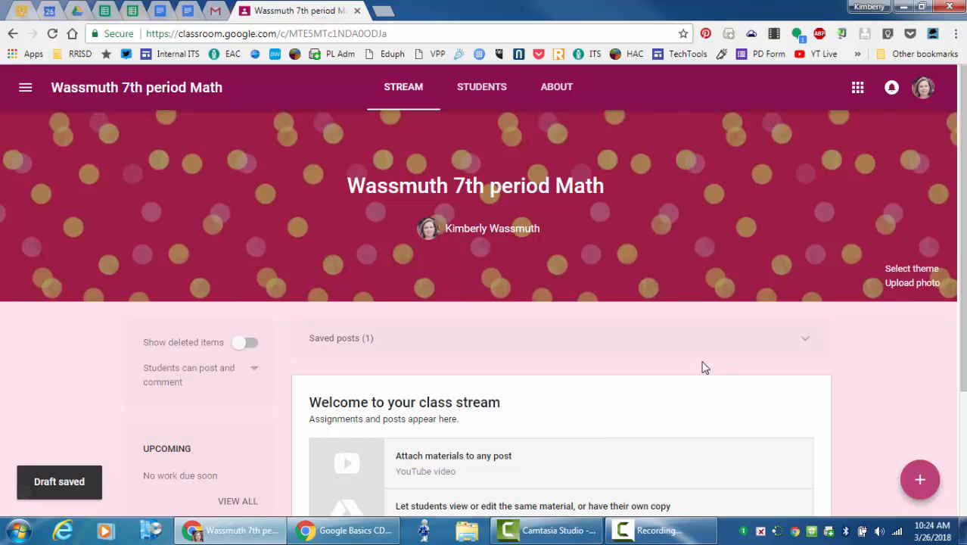
{"action": "left_click", "coordinate": [546, 338]}
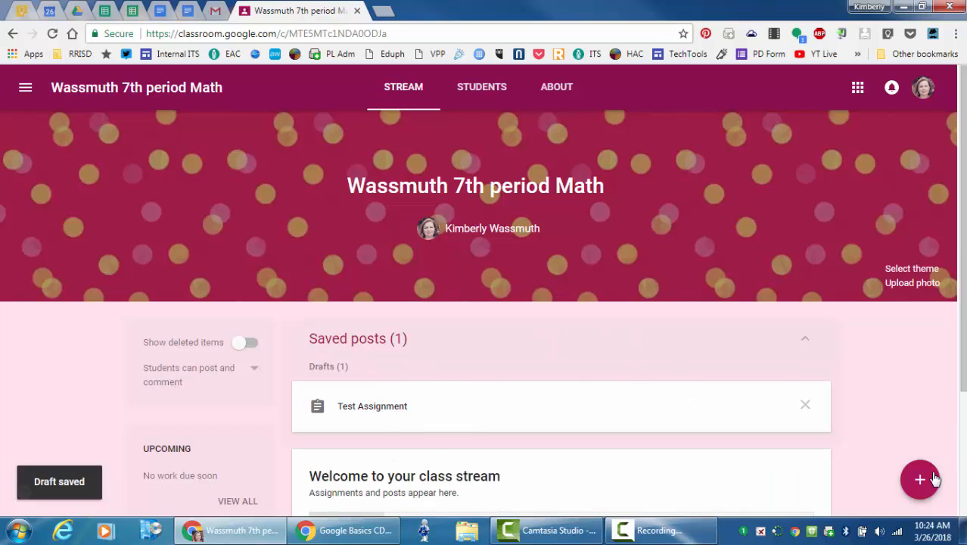
Start a new class question and view its answer types, keeping Short answer.
{"action": "mouse_move", "coordinate": [929, 482]}
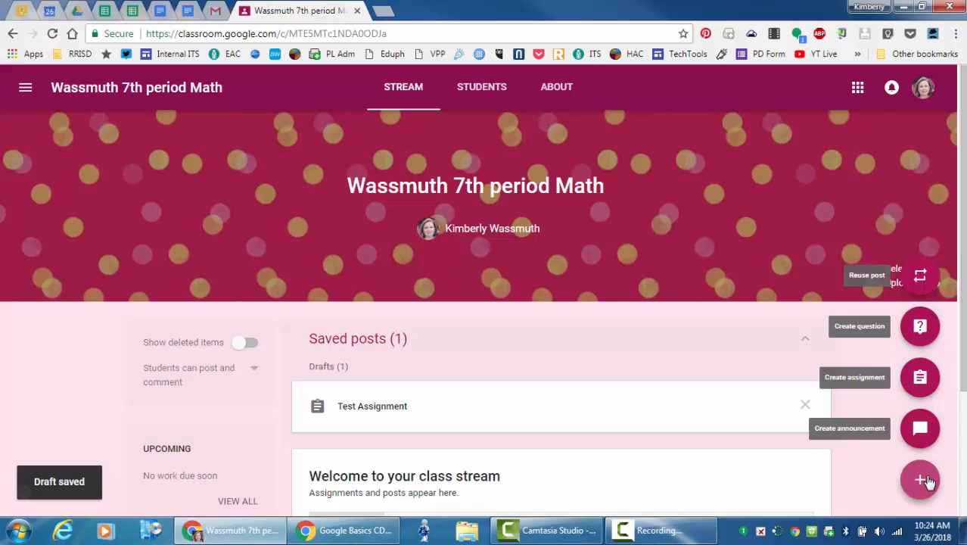
{"action": "left_click", "coordinate": [917, 328]}
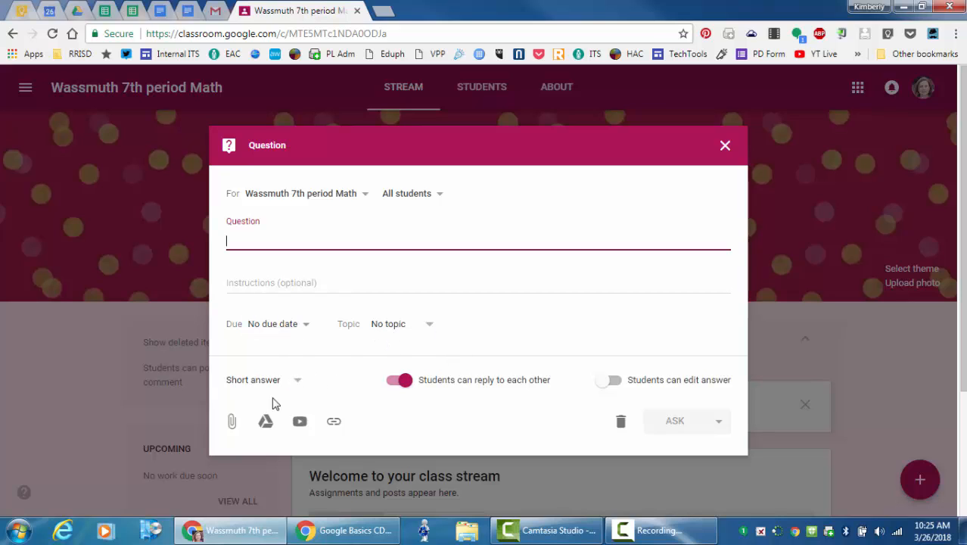
{"action": "left_click", "coordinate": [300, 383]}
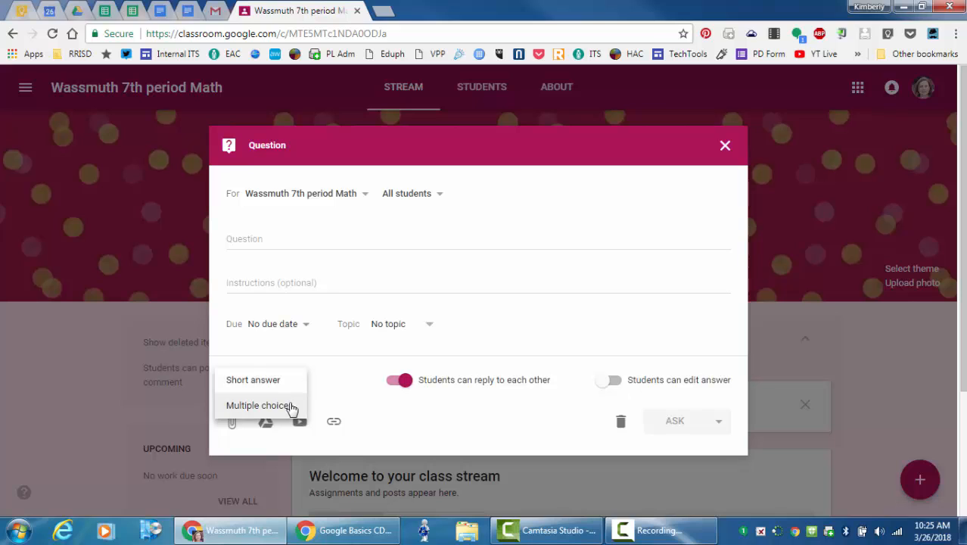
{"action": "left_click", "coordinate": [351, 372]}
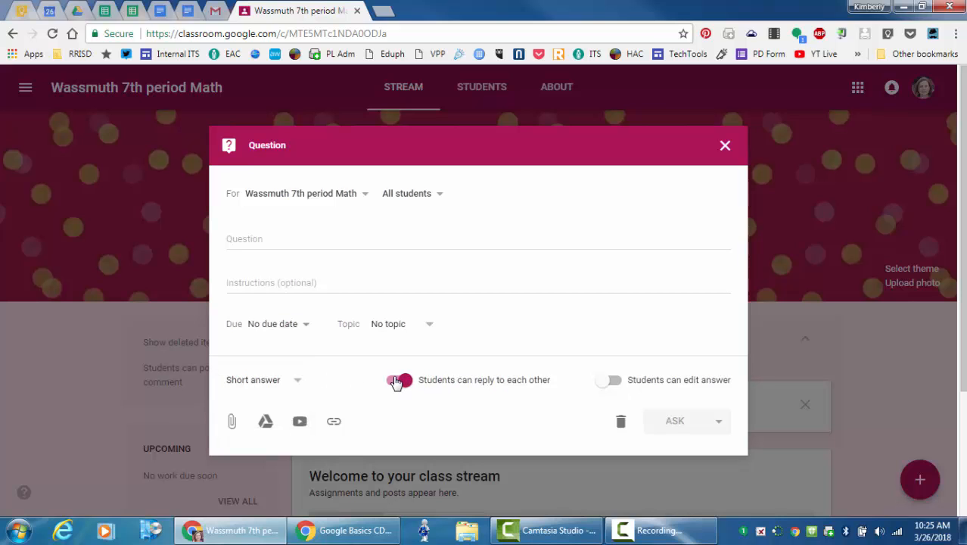
Toggle the settings for students replying to each other and editing their answers, restoring each one.
{"action": "left_click", "coordinate": [397, 381]}
{"action": "left_click", "coordinate": [401, 381]}
{"action": "left_click", "coordinate": [614, 381]}
{"action": "left_click", "coordinate": [630, 376]}
Enter "test" as the question and save it as a draft.
{"action": "left_click", "coordinate": [391, 244]}
{"action": "type", "text": "t"}
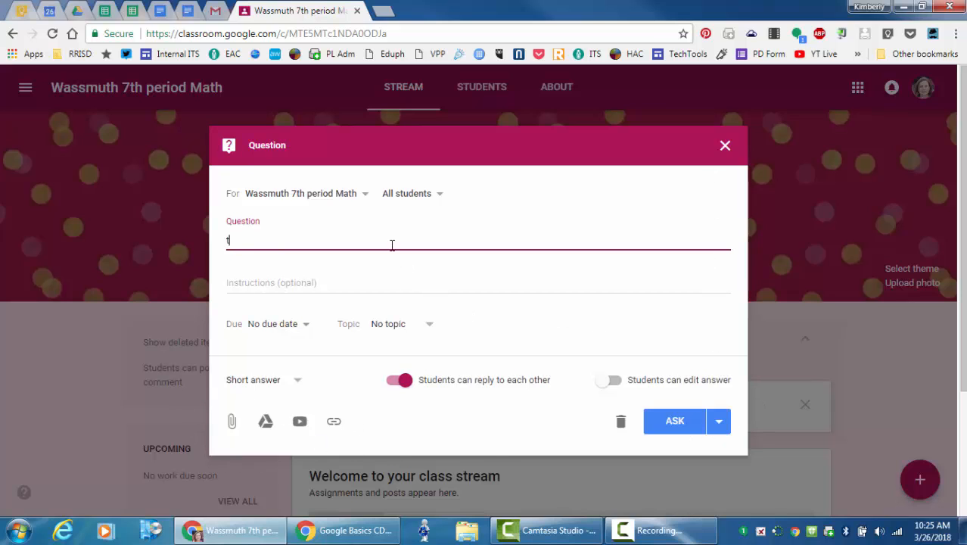
{"action": "type", "text": "est"}
{"action": "left_click", "coordinate": [718, 424]}
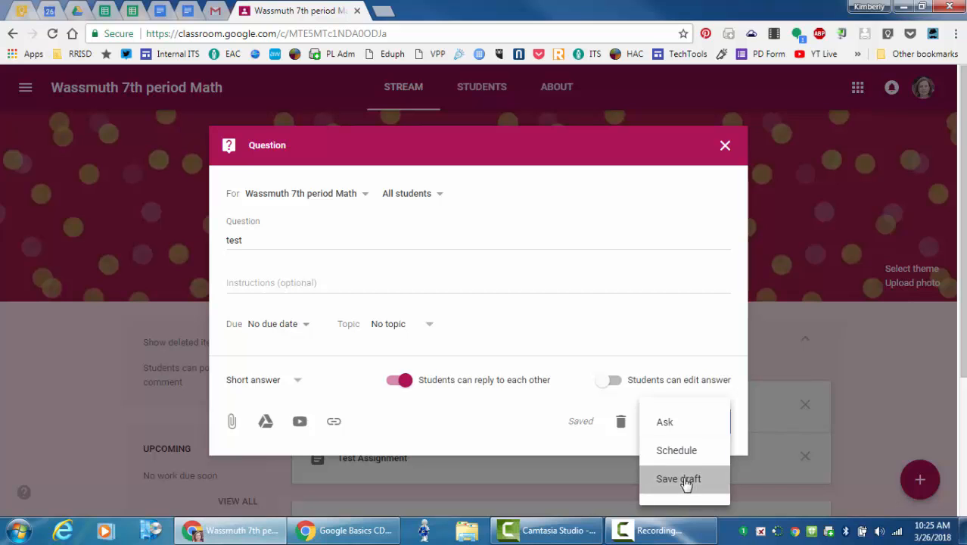
{"action": "left_click", "coordinate": [685, 479]}
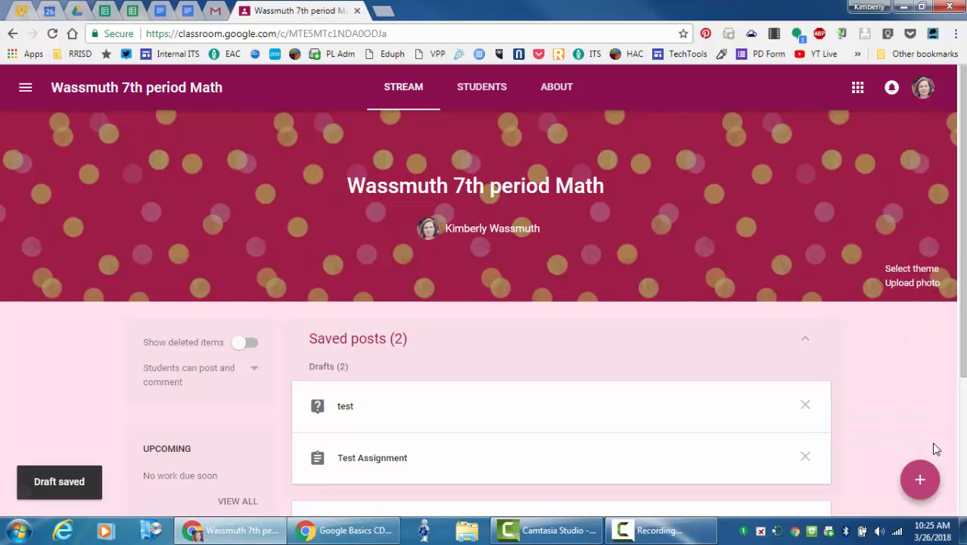
Reuse the post "Task 1: Watch this video and take notes." from the archived ACCEL 2015-2016 4th period class.
{"action": "mouse_move", "coordinate": [929, 491]}
{"action": "left_click", "coordinate": [919, 280]}
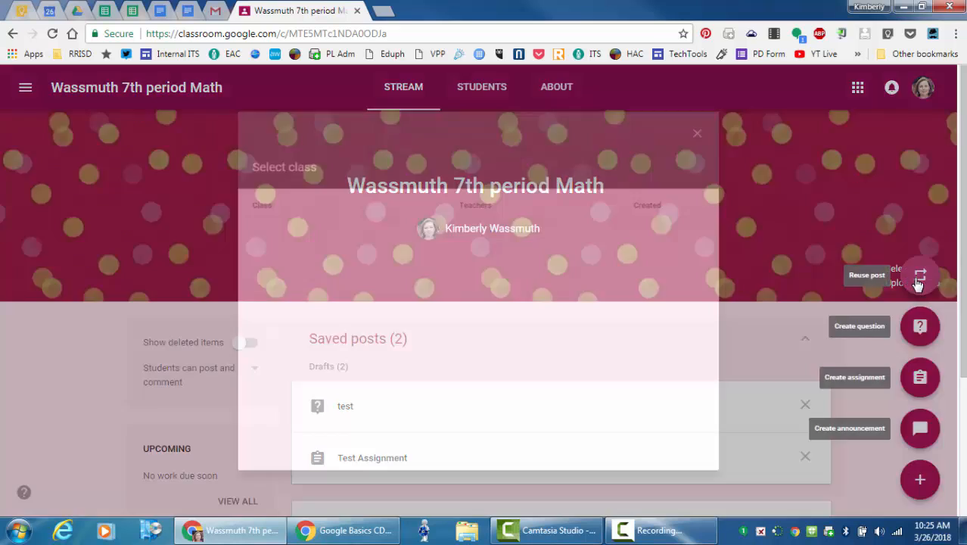
{"action": "scroll", "coordinate": [389, 298], "scroll_direction": "down", "scroll_amount": 3}
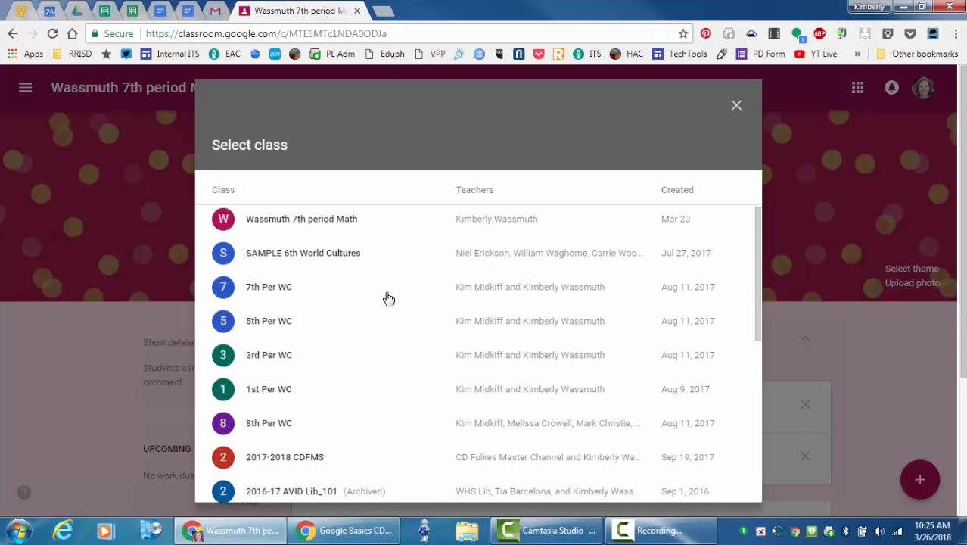
{"action": "scroll", "coordinate": [406, 346], "scroll_direction": "up", "scroll_amount": 3}
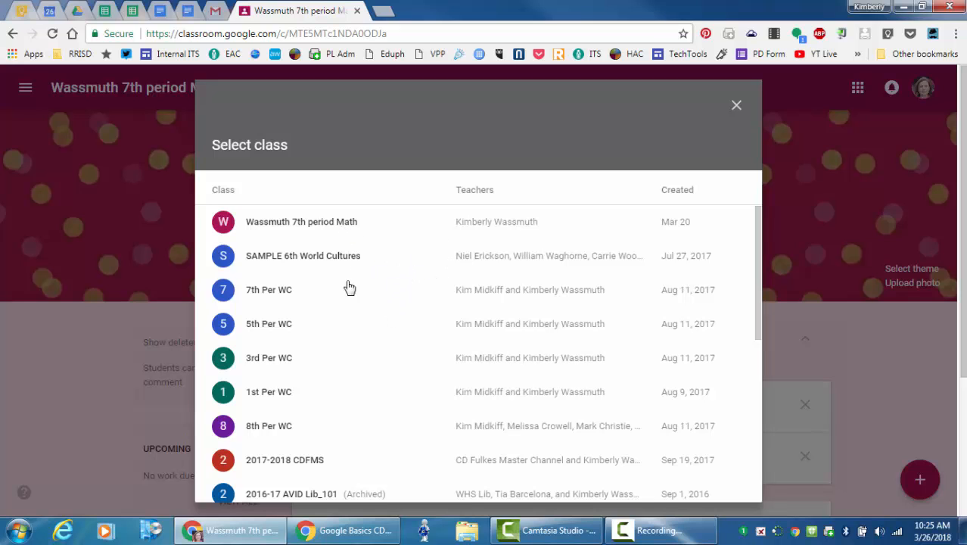
{"action": "scroll", "coordinate": [340, 358], "scroll_direction": "down", "scroll_amount": 3}
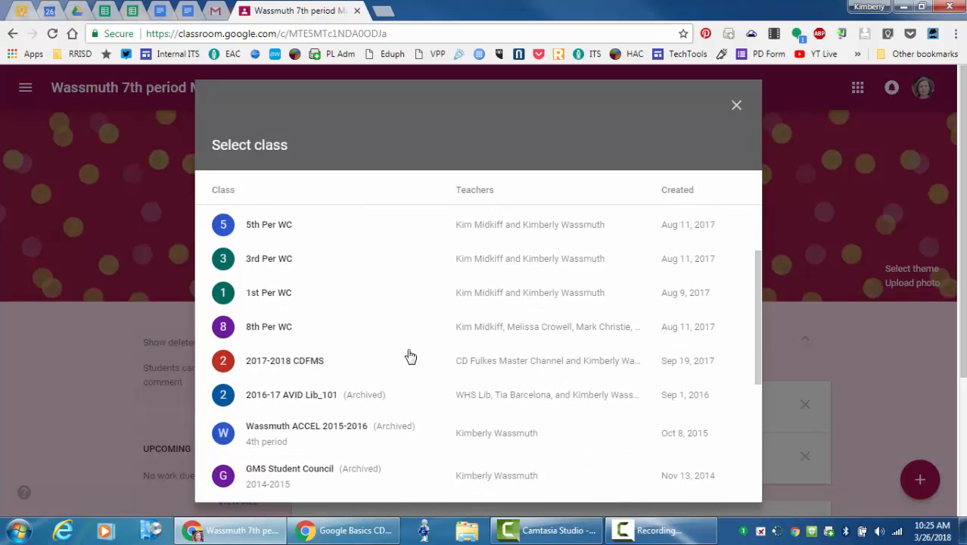
{"action": "scroll", "coordinate": [410, 356], "scroll_direction": "down", "scroll_amount": 3}
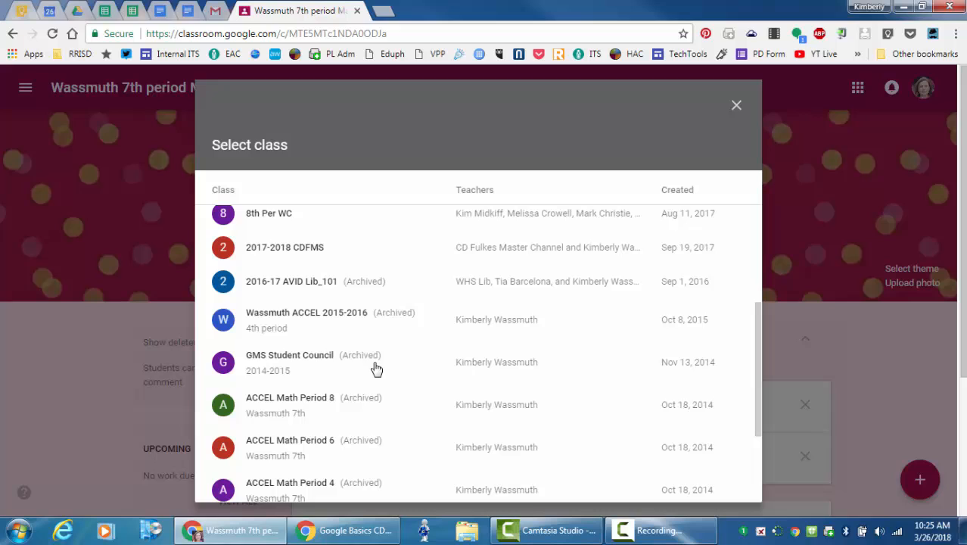
{"action": "left_click", "coordinate": [334, 324]}
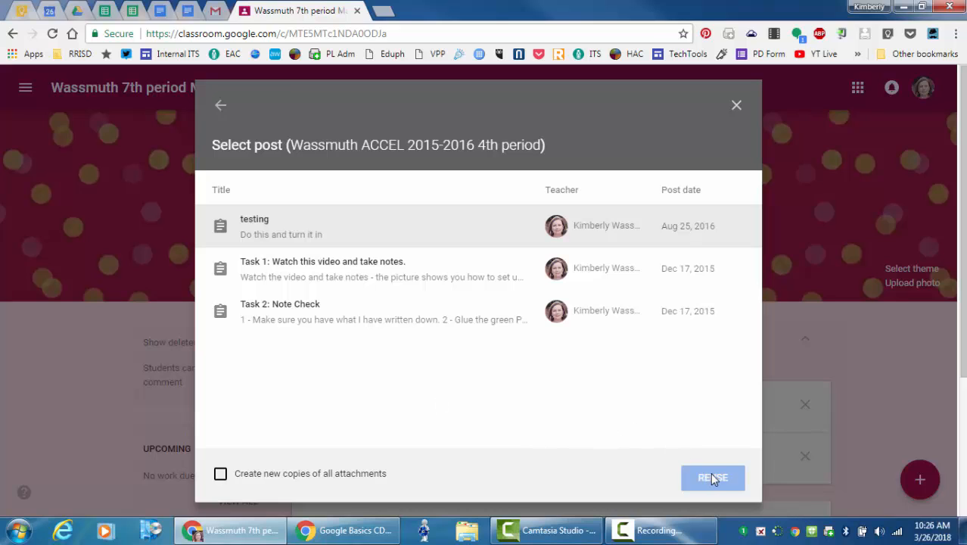
{"action": "left_click", "coordinate": [402, 279]}
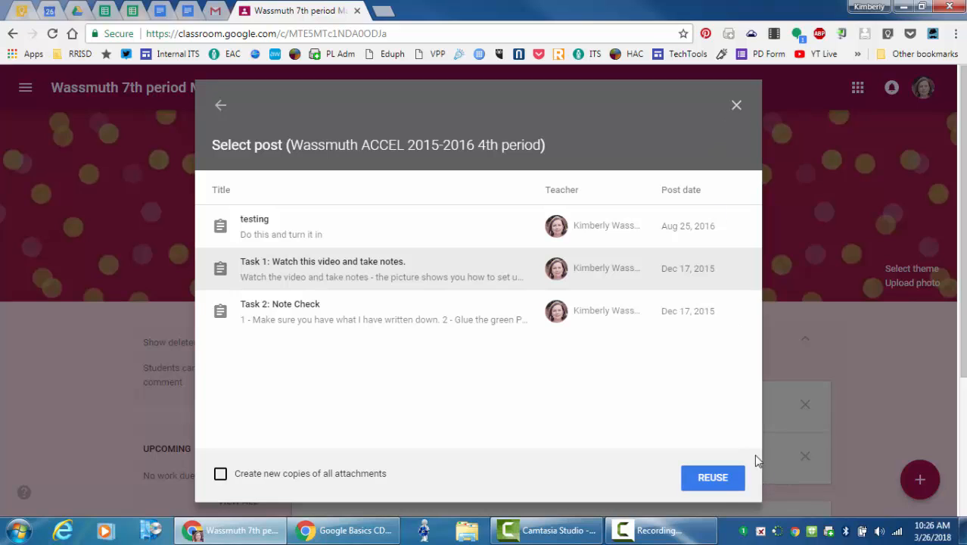
{"action": "left_click", "coordinate": [731, 482]}
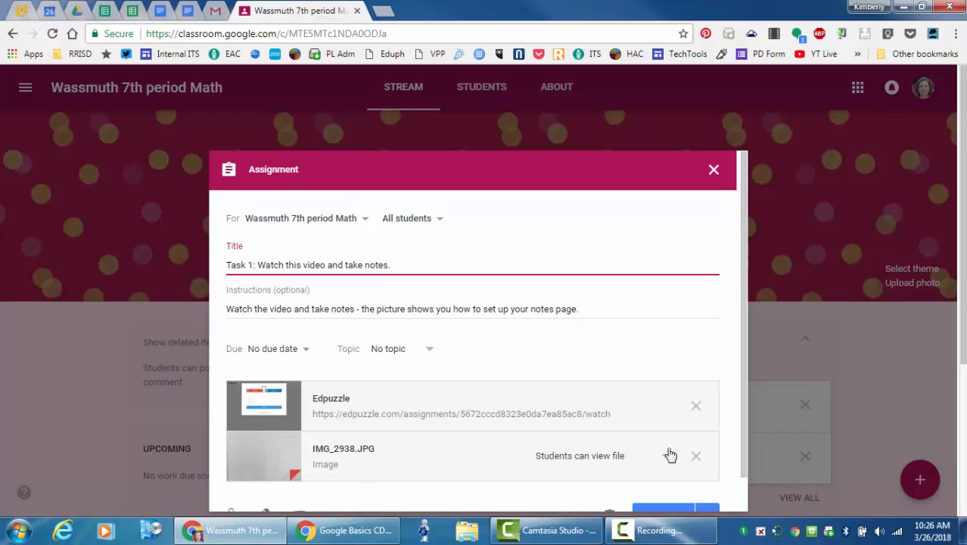
Discard the reused Task 1 assignment instead of assigning it to the class.
{"action": "scroll", "coordinate": [724, 462], "scroll_direction": "down", "scroll_amount": 1}
{"action": "left_click", "coordinate": [703, 482]}
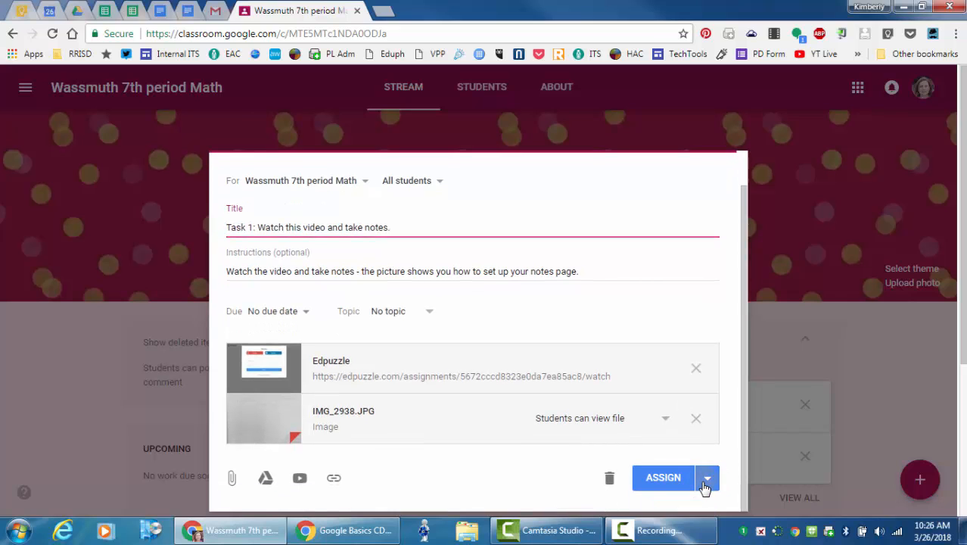
{"action": "left_click", "coordinate": [612, 487]}
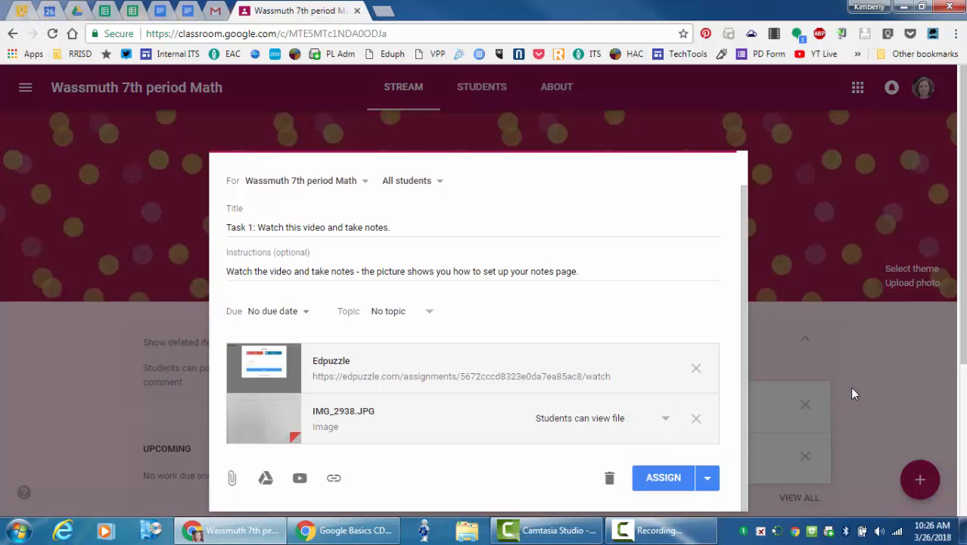
{"action": "left_click", "coordinate": [610, 478]}
{"action": "left_click", "coordinate": [805, 398]}
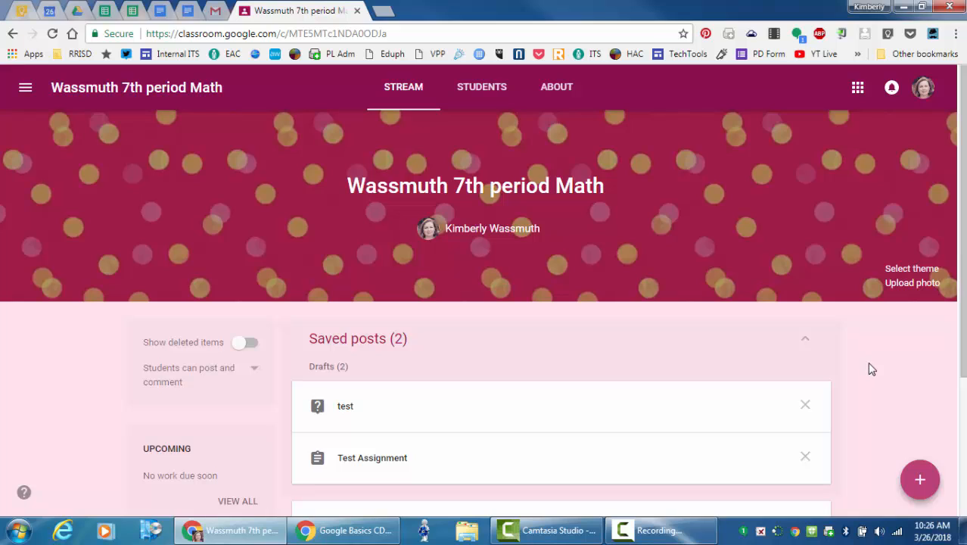